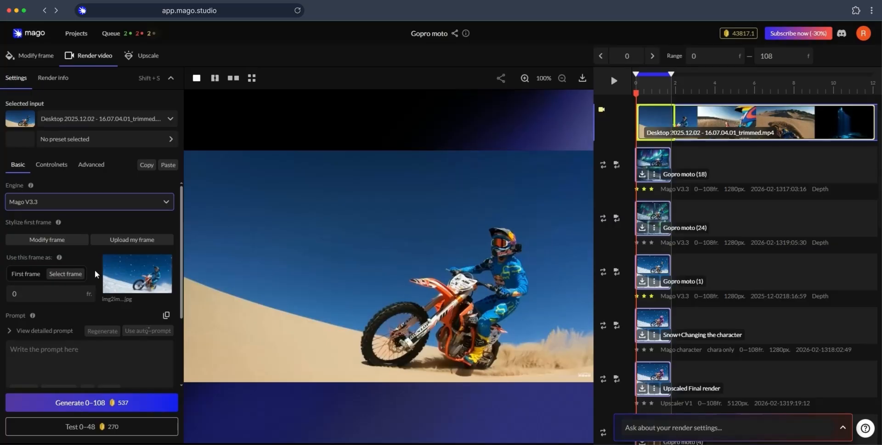
Step: Set the stylized snow image to be used as the first frame of the video render
click(26, 276)
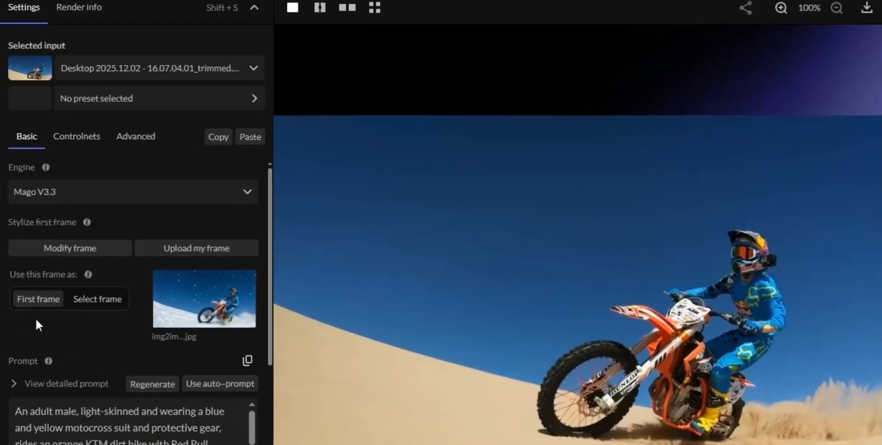
click(96, 301)
drag(47, 328, 5, 330)
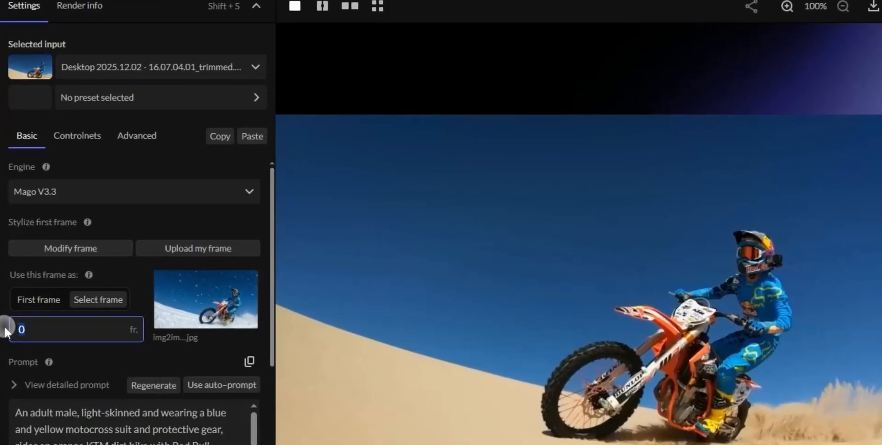
click(47, 303)
Step: Review the prompts and change "sand dune" to "snow dune" in the main prompt
scroll(98, 335, down, 2)
click(116, 349)
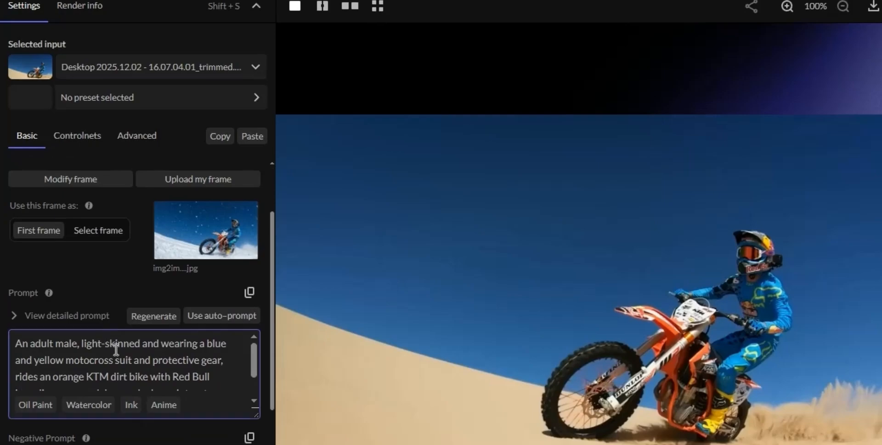
drag(271, 352, 264, 394)
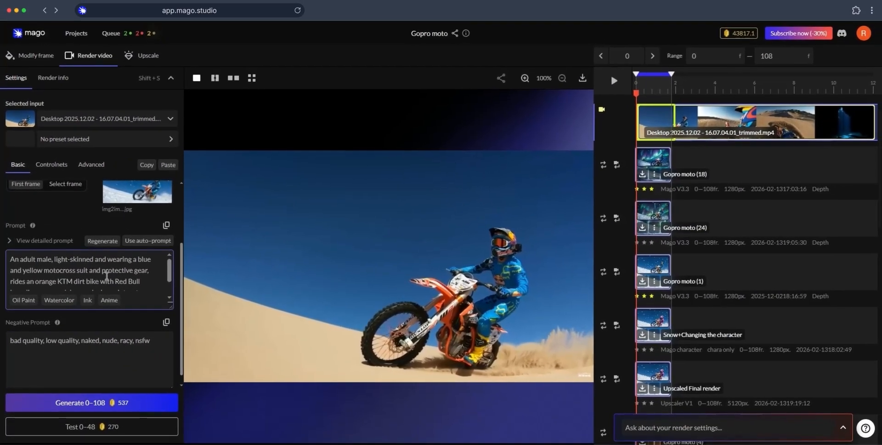
click(161, 251)
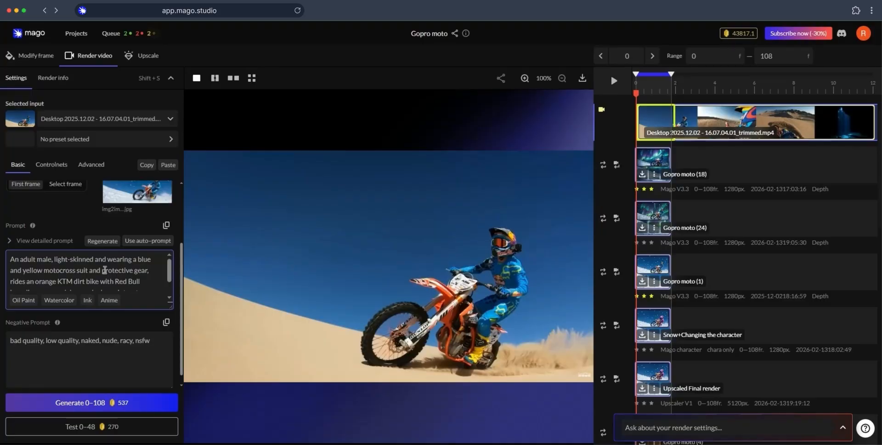
scroll(103, 266, down, 2)
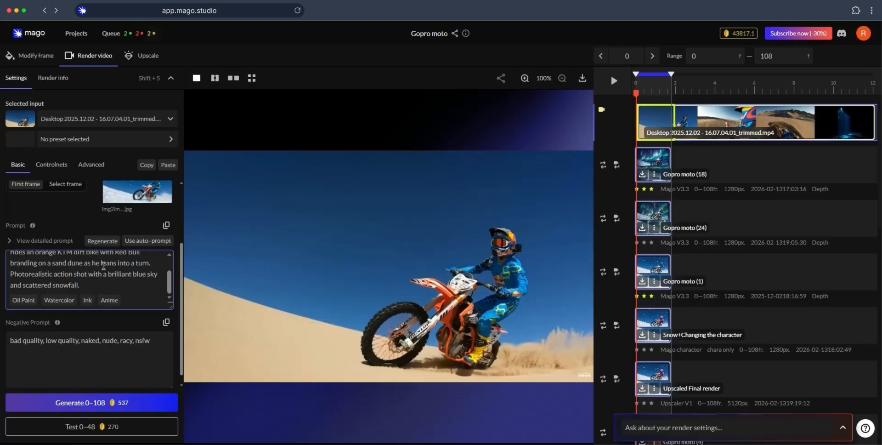
click(67, 263)
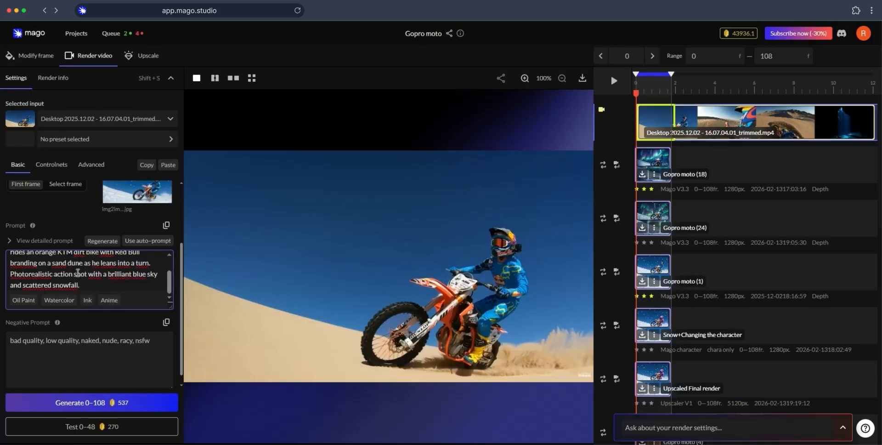
key(BackSpace)
key(BackSpace)
key(BackSpace)
text(now)
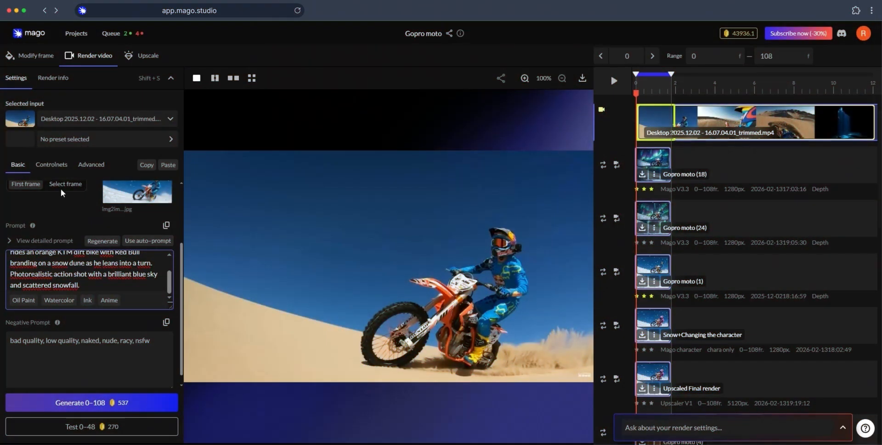
Step: Review the controlnet types, keep Depth, and set its strength to 1,04
click(52, 164)
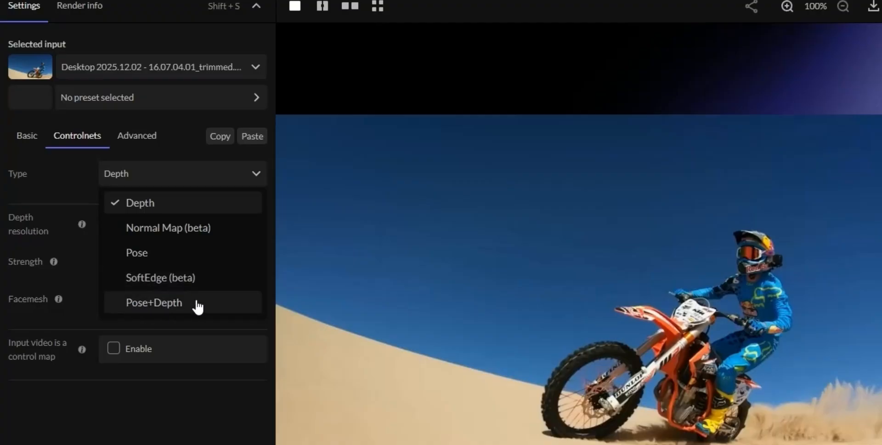
click(192, 173)
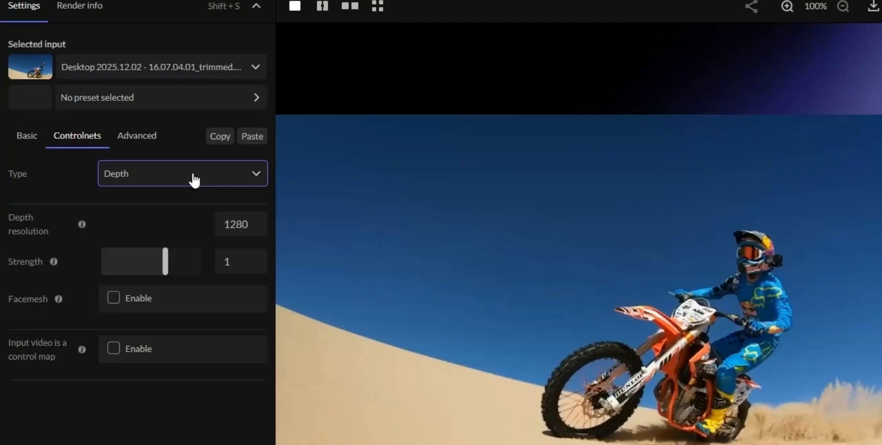
drag(161, 248, 140, 272)
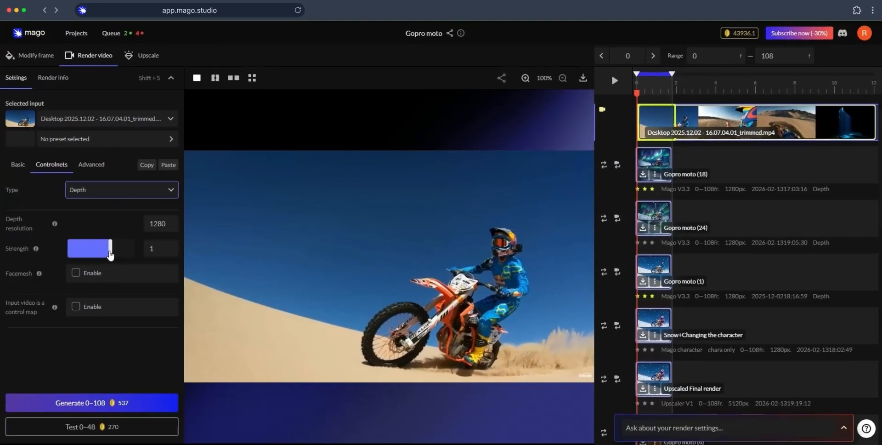
drag(94, 255, 121, 260)
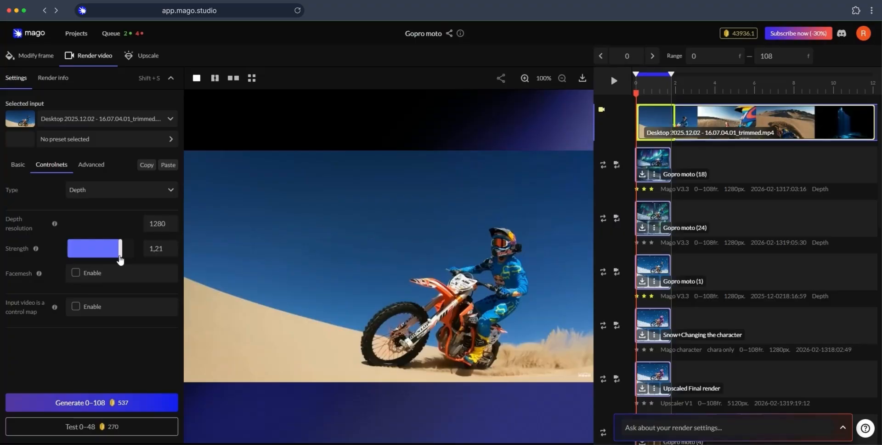
drag(120, 260, 112, 261)
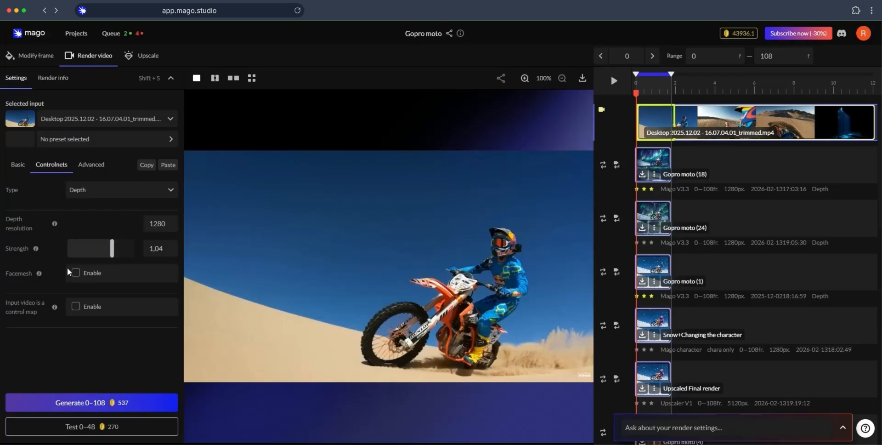
Step: Try enabling facemesh for the Depth controlnet and turn it off again
mouse_move(39, 274)
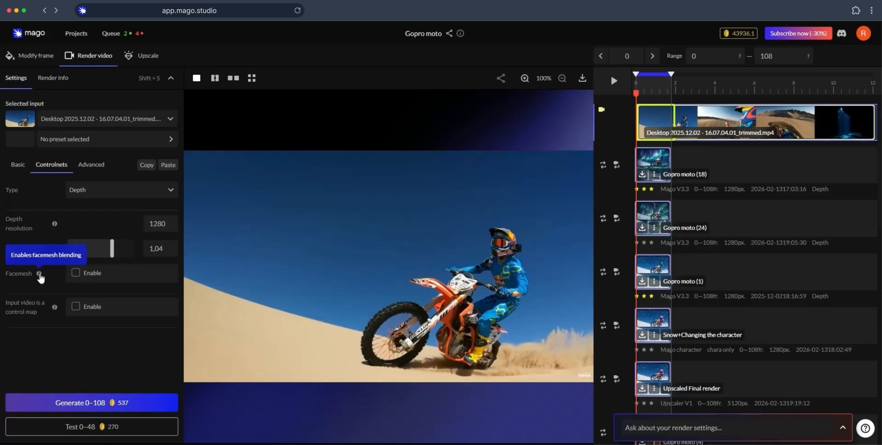
click(75, 273)
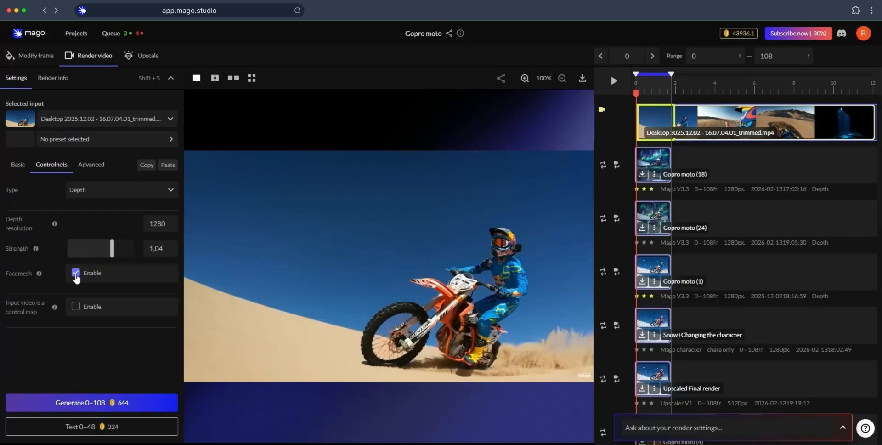
click(75, 273)
Step: Upload the moto depth map video trimmed to 0–1,9 sec. and mark the input video as a control map
mouse_move(54, 308)
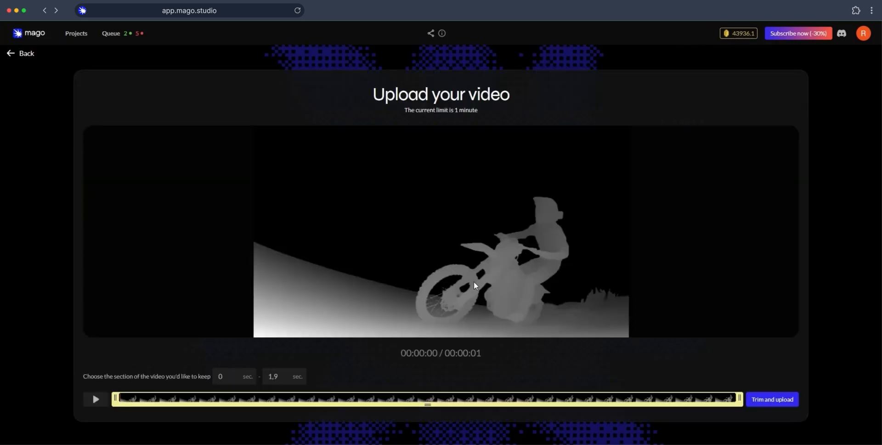
click(767, 401)
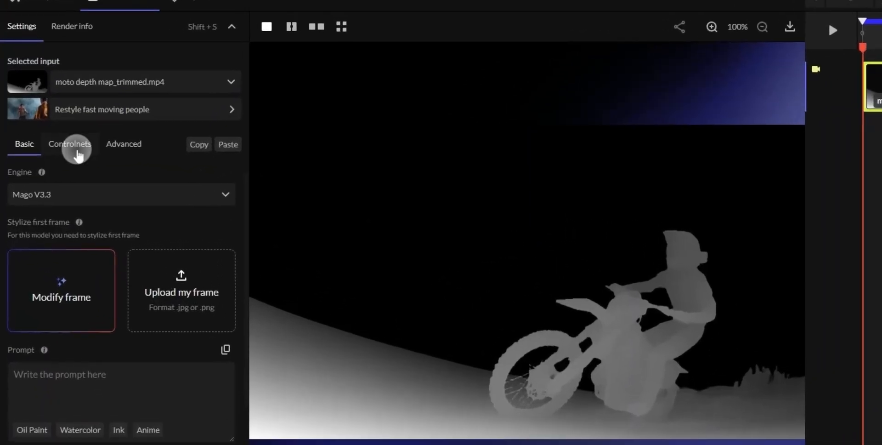
click(52, 164)
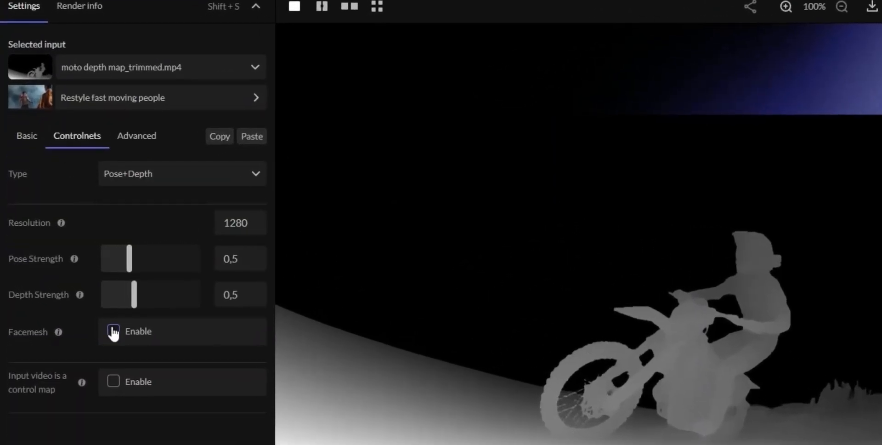
click(113, 381)
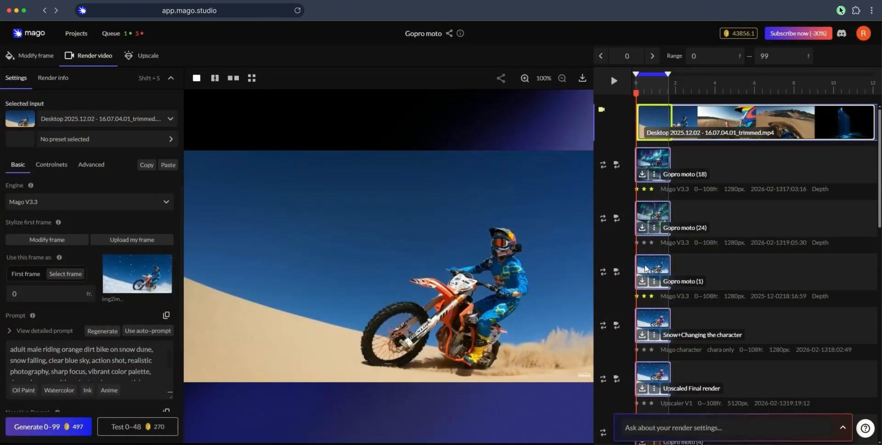
Step: Play the depth map of the Gopro moto (1) render and examine it in the split comparison view
click(646, 269)
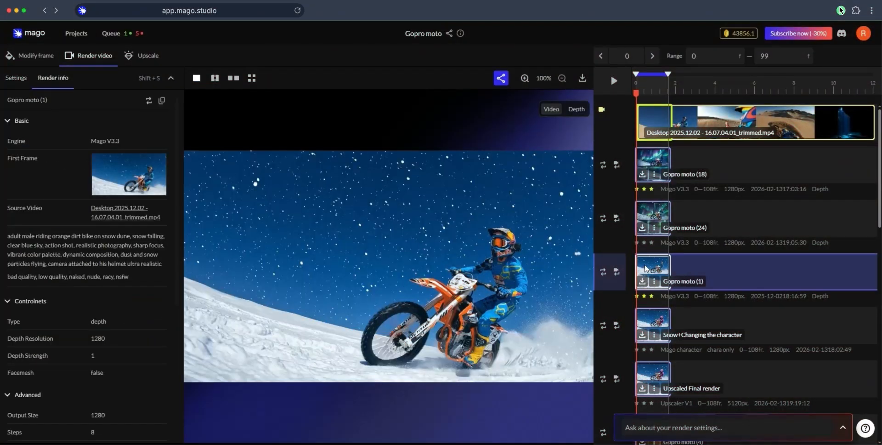
click(576, 110)
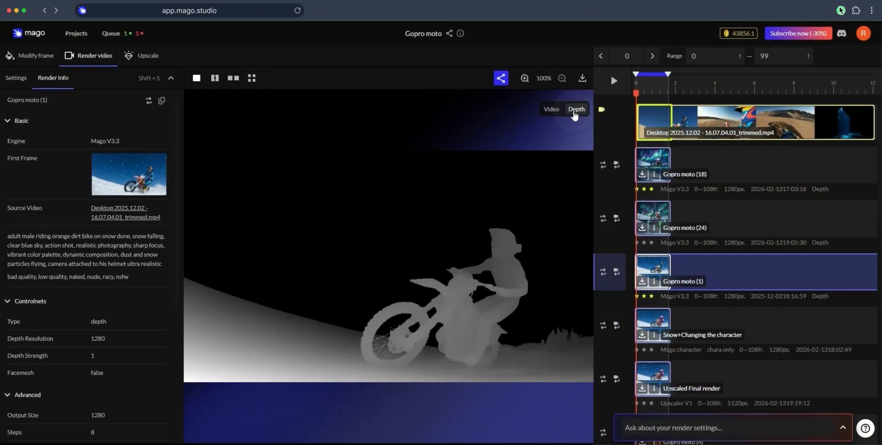
click(609, 81)
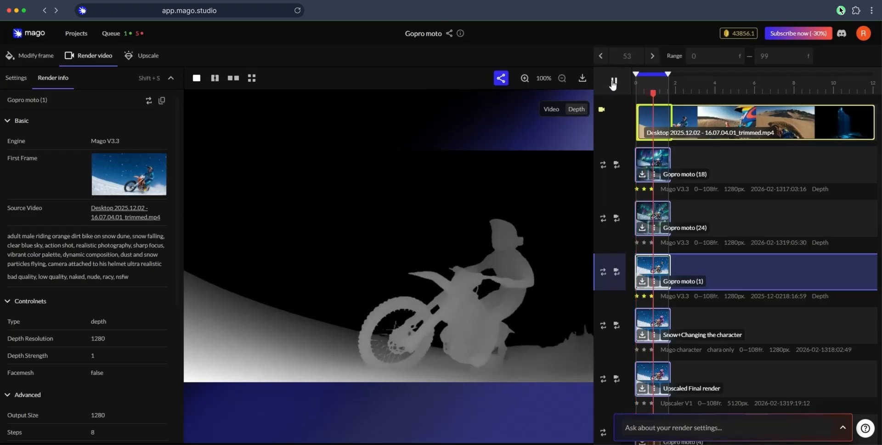
click(612, 82)
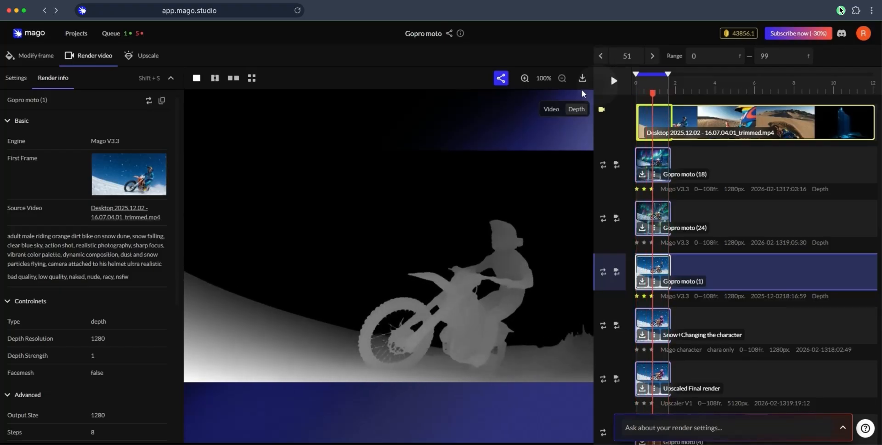
click(214, 78)
drag(296, 266, 310, 242)
key(space)
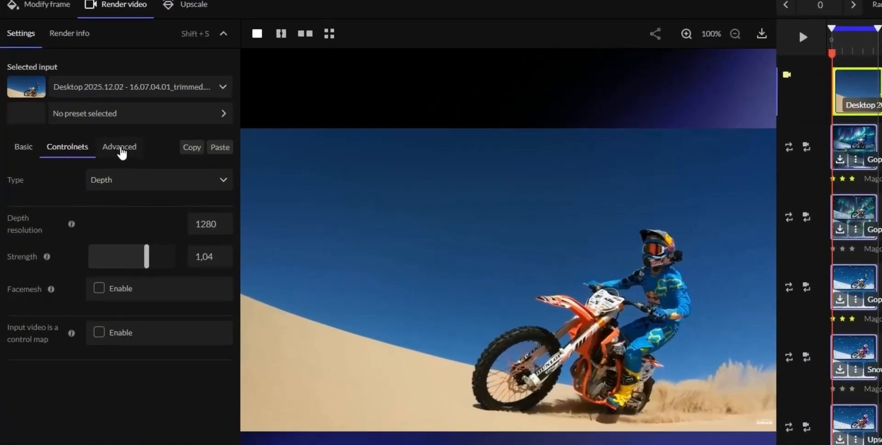
Step: Check the render's output size, try upscale factor x2 with Upscaler V1, and set the factor back to x4
click(91, 166)
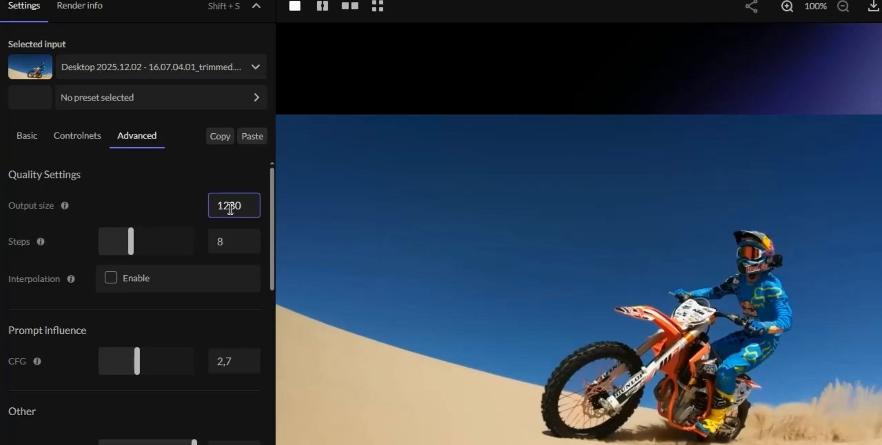
drag(257, 208, 208, 205)
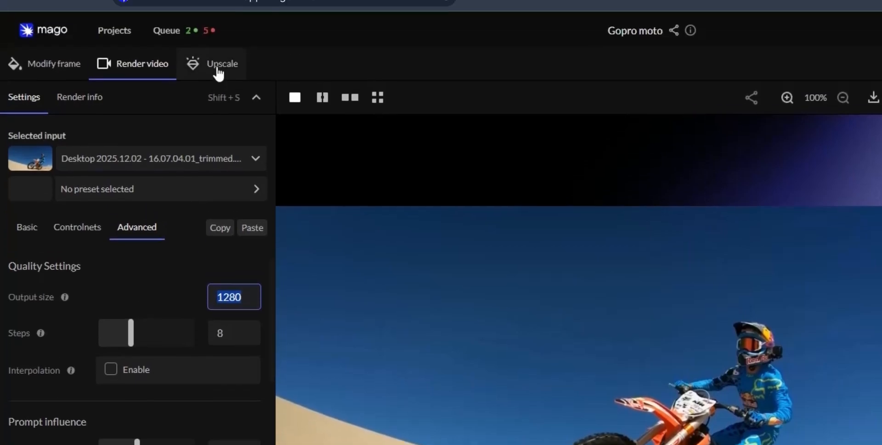
click(218, 68)
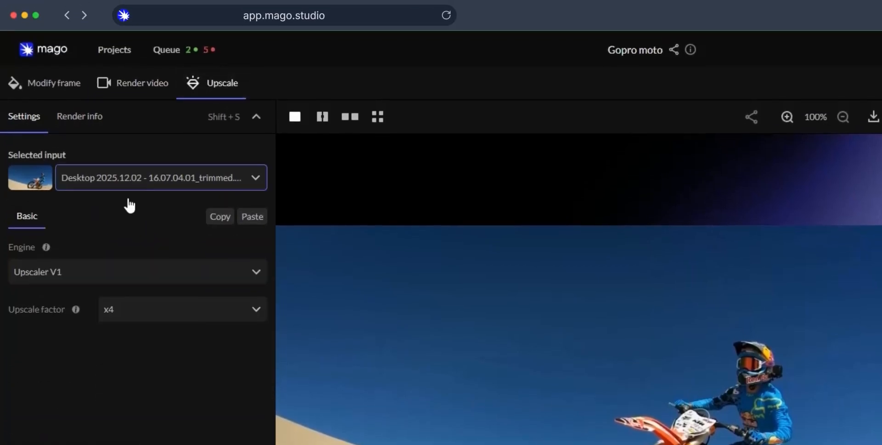
click(89, 275)
click(83, 304)
click(161, 276)
click(129, 343)
click(219, 317)
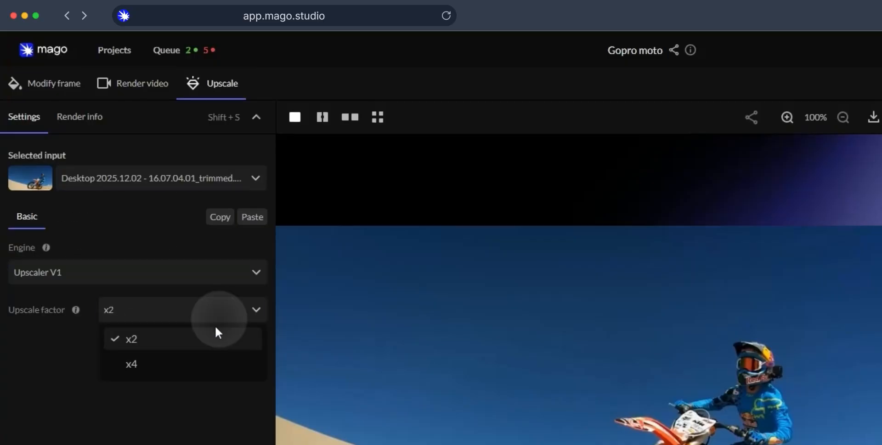
click(196, 362)
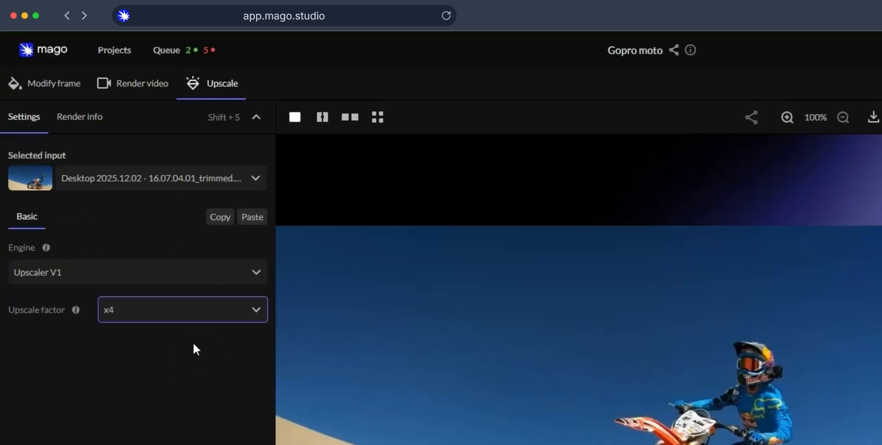
Step: Return to the advanced video render settings and set the steps to 10
click(137, 86)
click(118, 249)
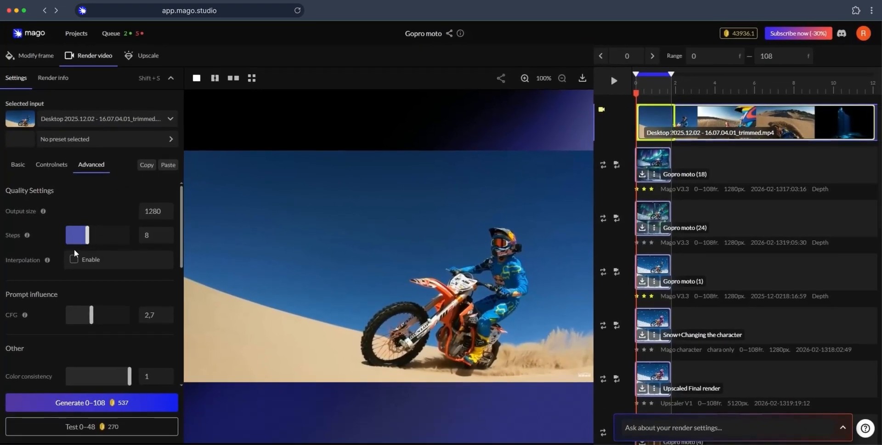
drag(88, 236, 100, 246)
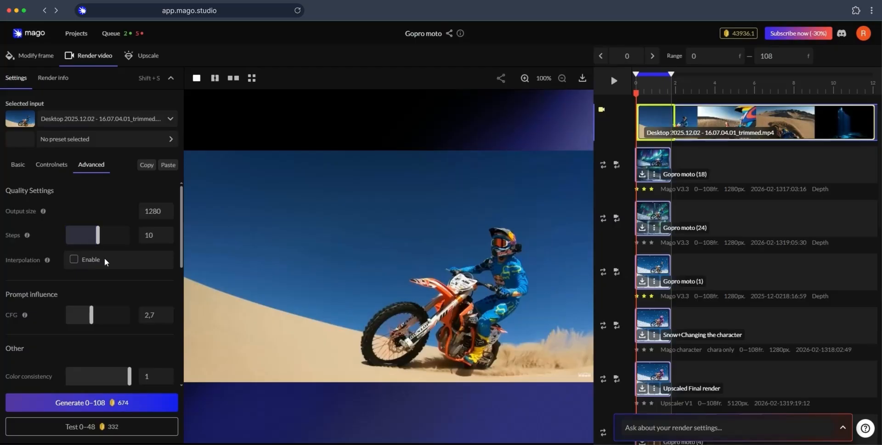
Step: Try interpolation and 6 steps, restoring interpolation to off and the steps to 10
click(73, 258)
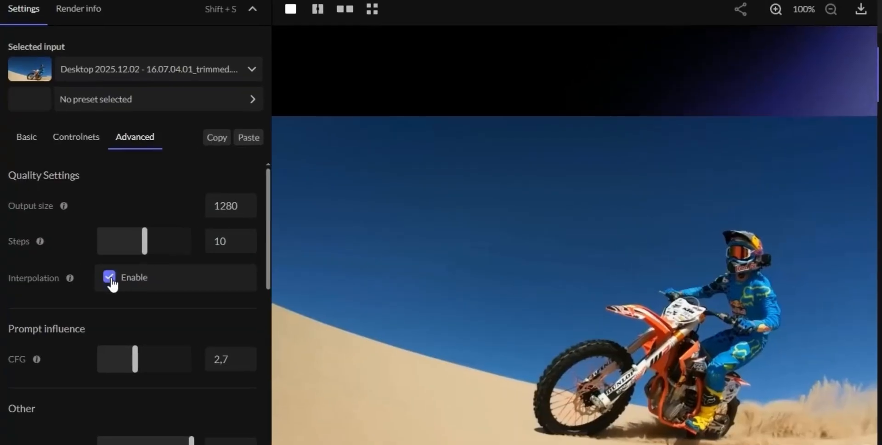
click(110, 276)
drag(146, 241, 117, 251)
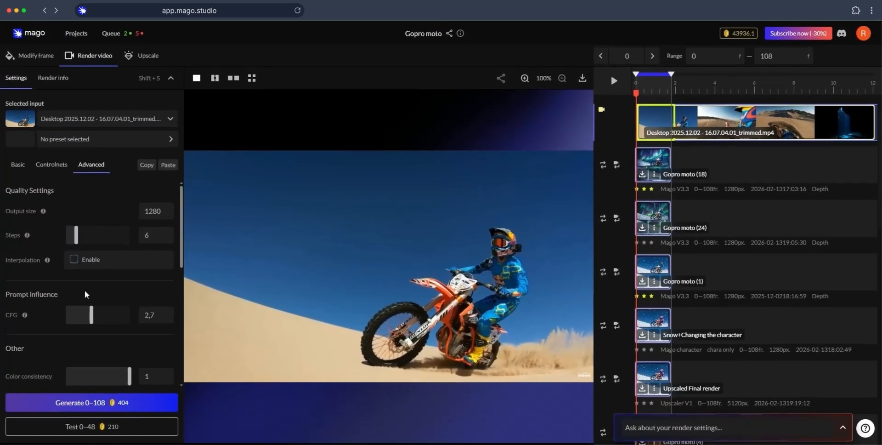
drag(80, 243, 100, 244)
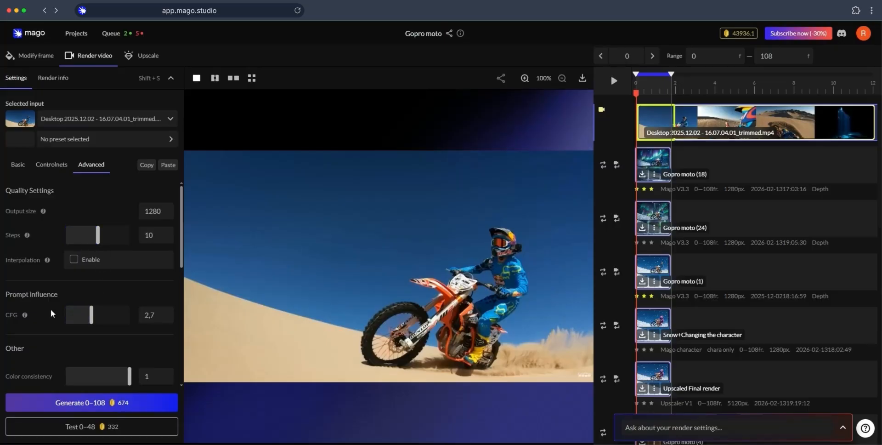
Step: Set the CFG prompt influence to 3 and review the remaining advanced settings down to the context options
drag(93, 323, 104, 325)
scroll(105, 324, down, 1)
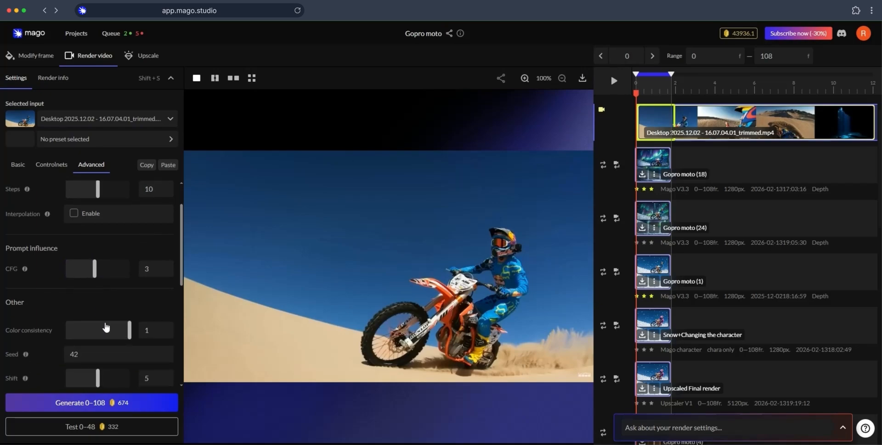
scroll(103, 301, down, 4)
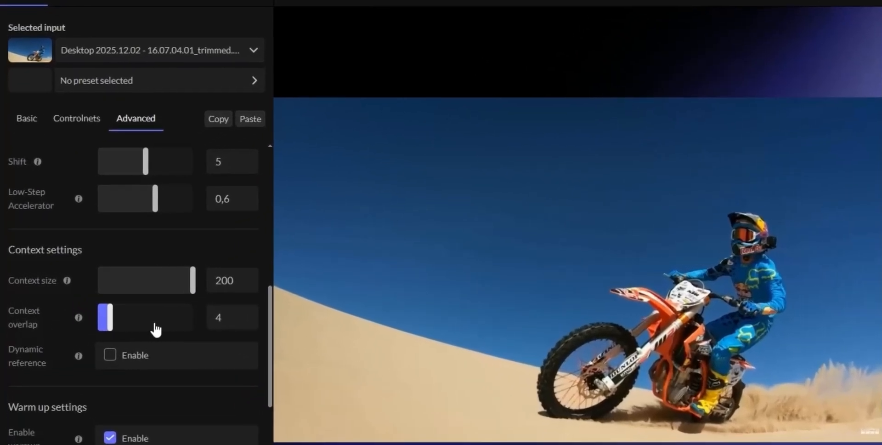
Step: Extend the end of the render range to frame 121 and check the context size setting
scroll(104, 304, down, 1)
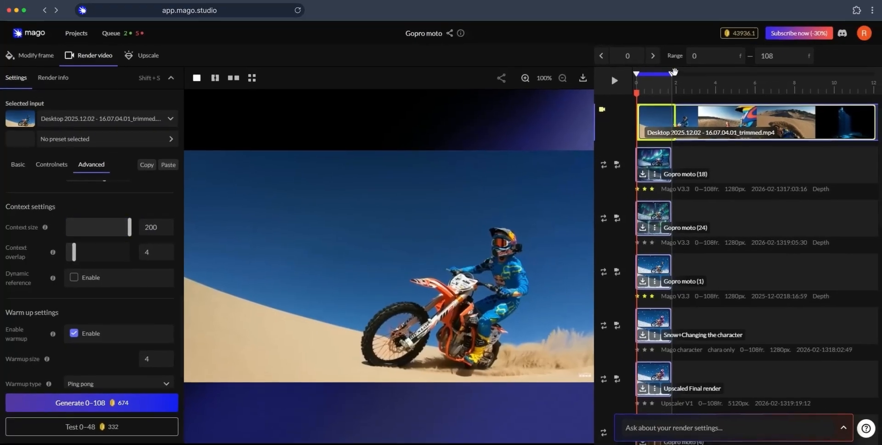
mouse_move(673, 71)
mouse_down()
mouse_move(749, 76)
mouse_move(679, 82)
mouse_up()
drag(162, 226, 144, 228)
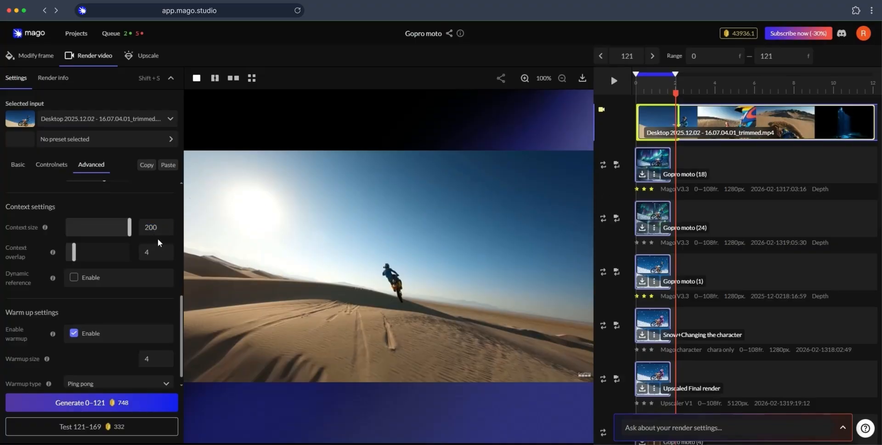
Step: Set the context overlap to 1 and enable dynamic reference
mouse_move(57, 258)
drag(76, 260, 66, 261)
Step: Lower the Shift and Low-Step Accelerator settings and shorten the render range slightly
scroll(82, 322, up, 5)
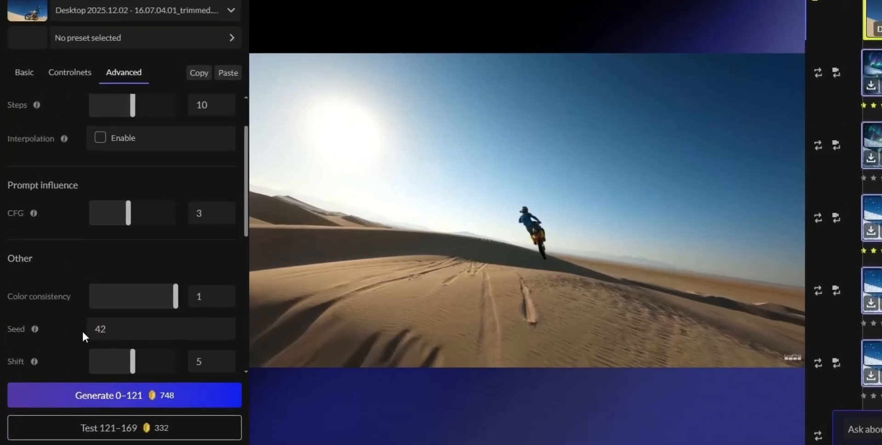
scroll(82, 330, down, 2)
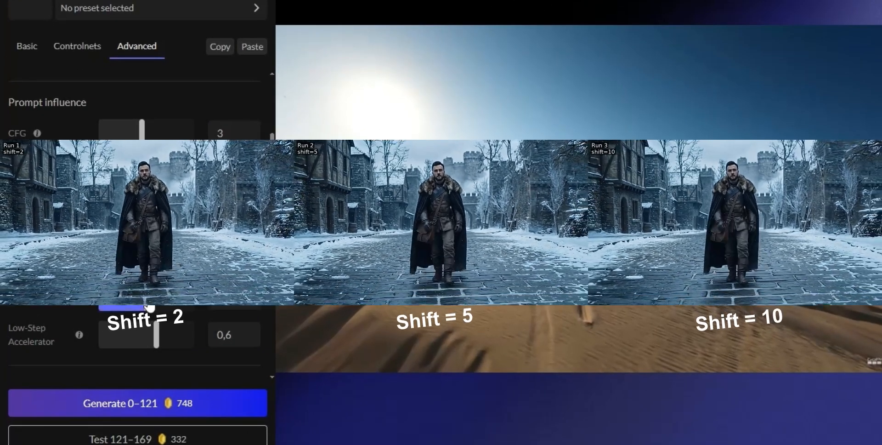
drag(147, 300, 119, 300)
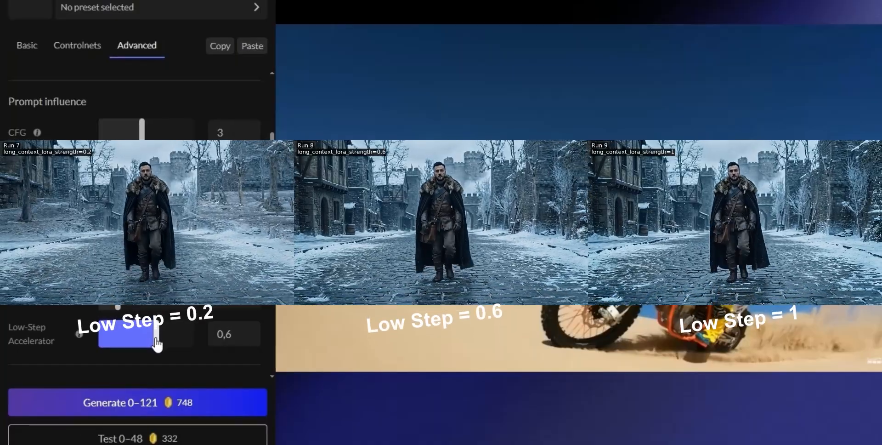
drag(157, 335, 132, 344)
scroll(132, 344, up, 10)
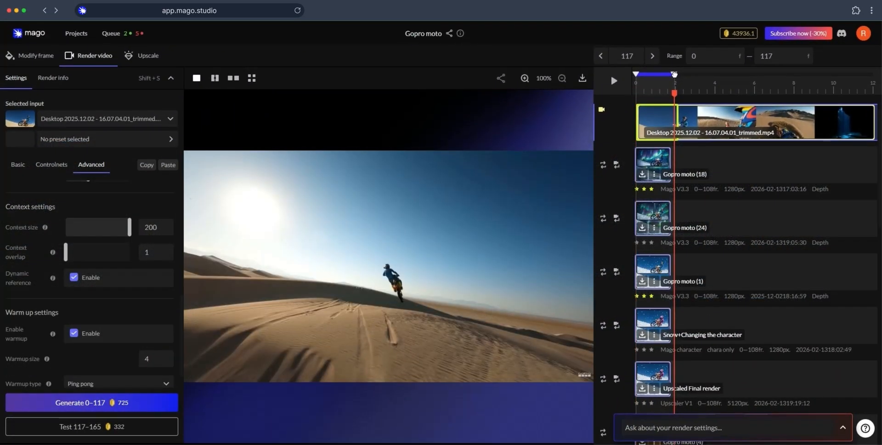
drag(673, 74, 669, 74)
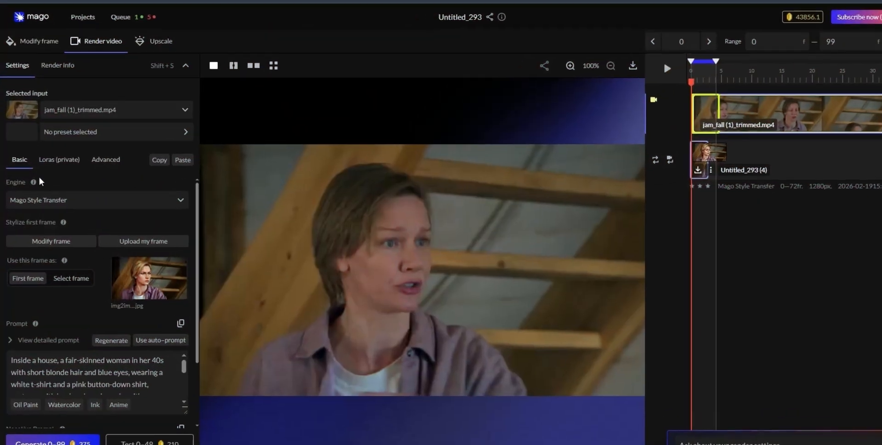
Step: Browse the available render engines in the Untitled_293 project and choose Mago Style Transfer
click(47, 201)
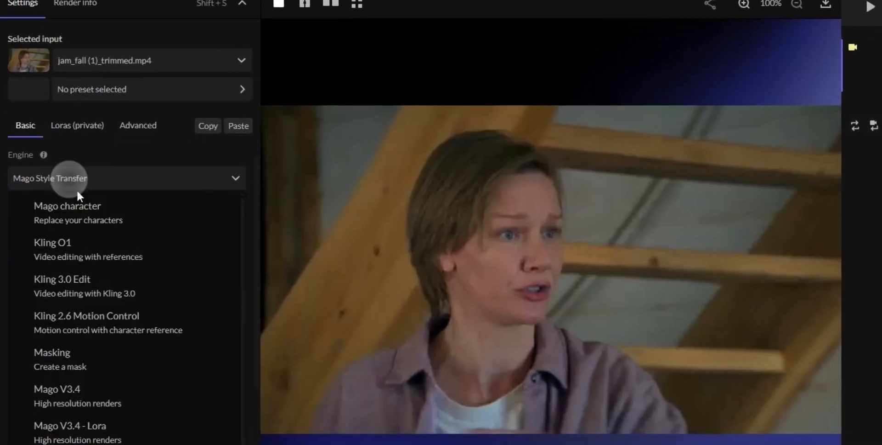
scroll(88, 385, down, 2)
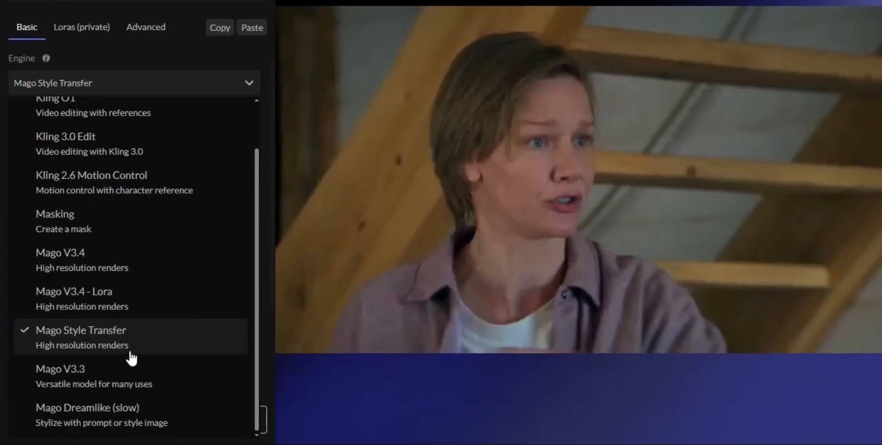
click(130, 352)
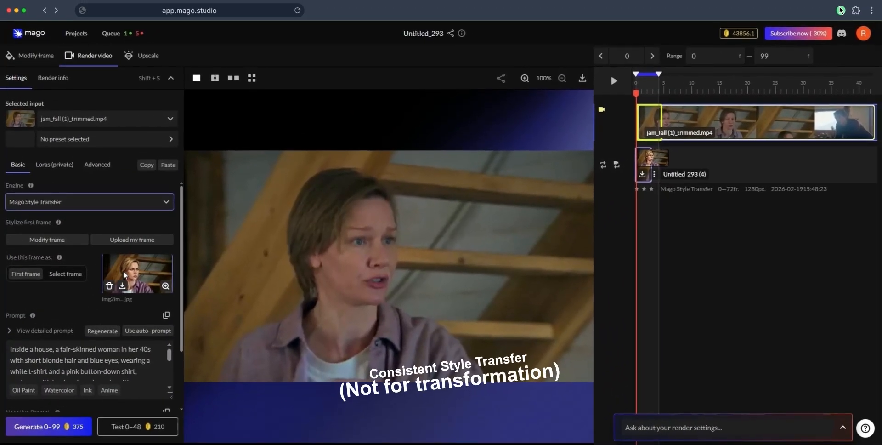
Step: Review the advanced settings of the style transfer engine and open the context size value for editing
scroll(106, 351, down, 3)
click(98, 165)
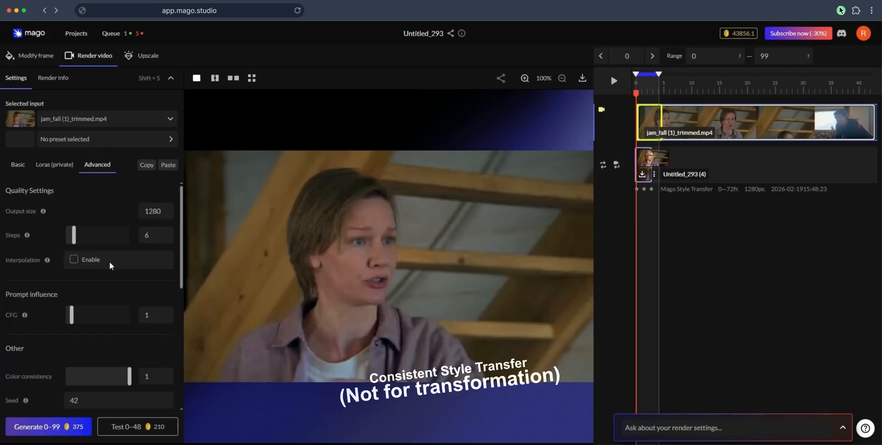
scroll(103, 242, down, 5)
click(150, 324)
double_click(170, 320)
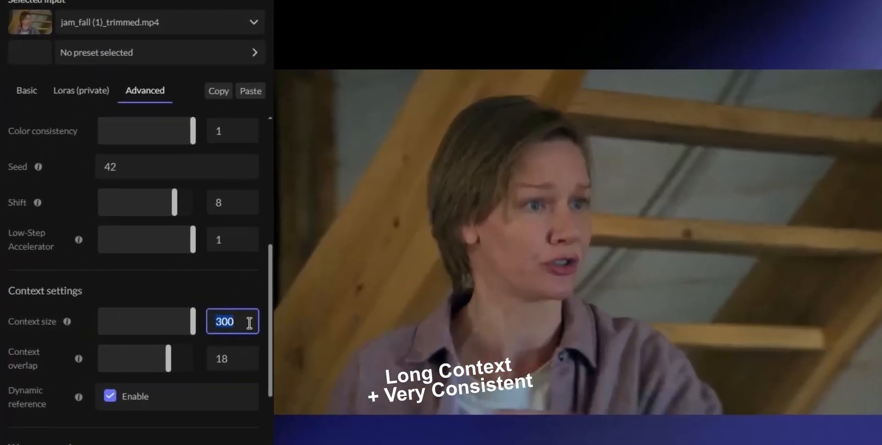